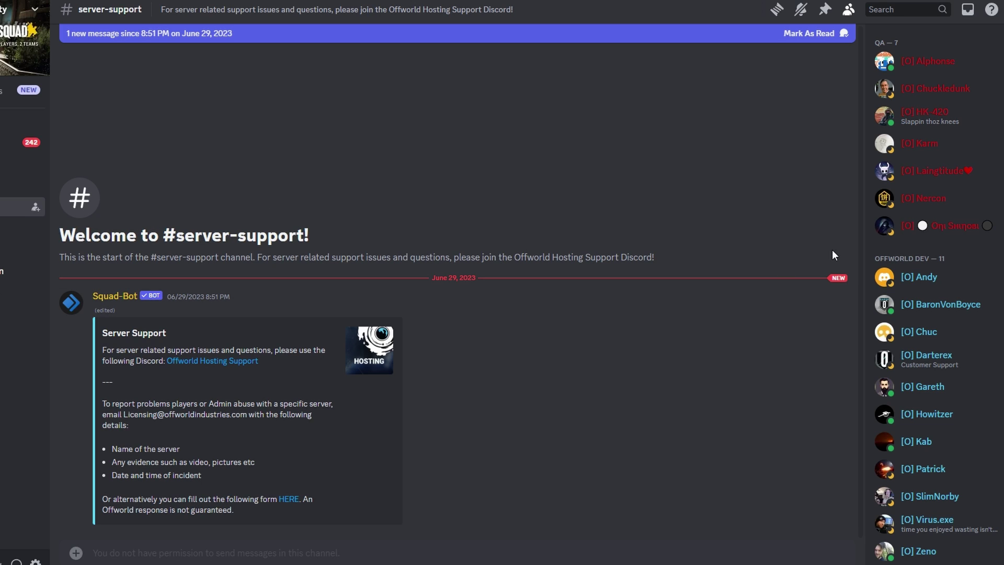
# Open Karm's full profile from the member list's profile card
pyautogui.click(905, 146)
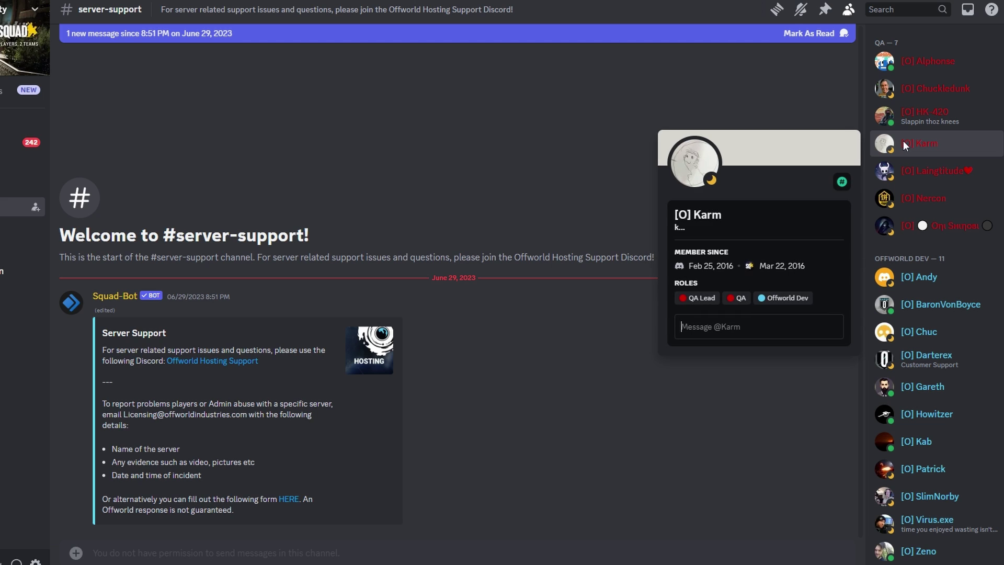
pyautogui.click(694, 160)
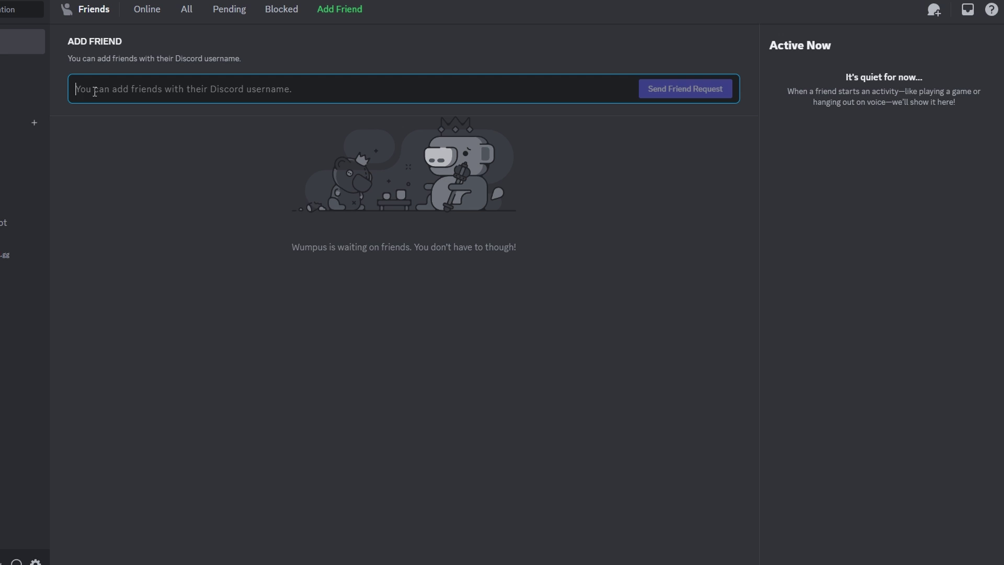
pyautogui.write('05')
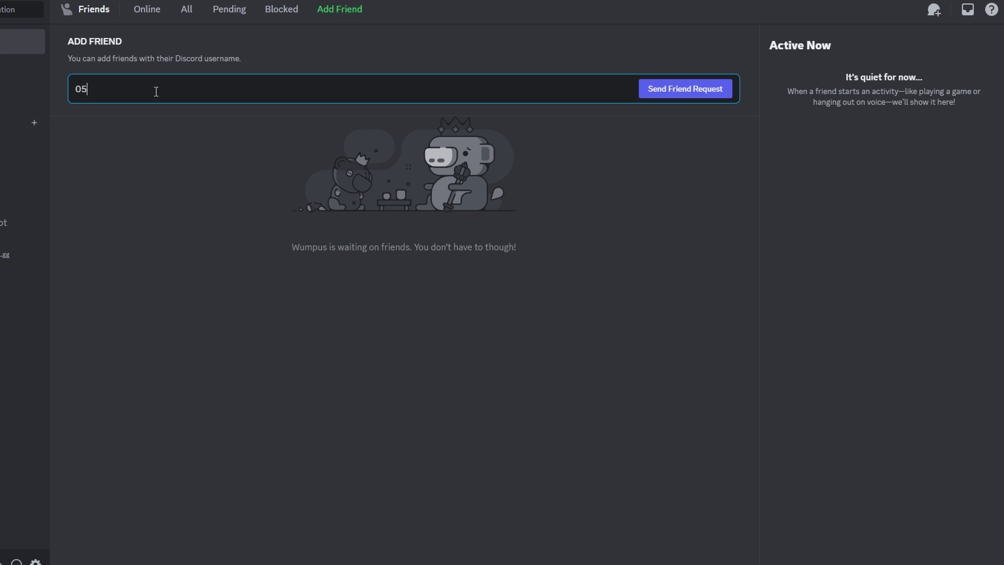
pyautogui.write('55')
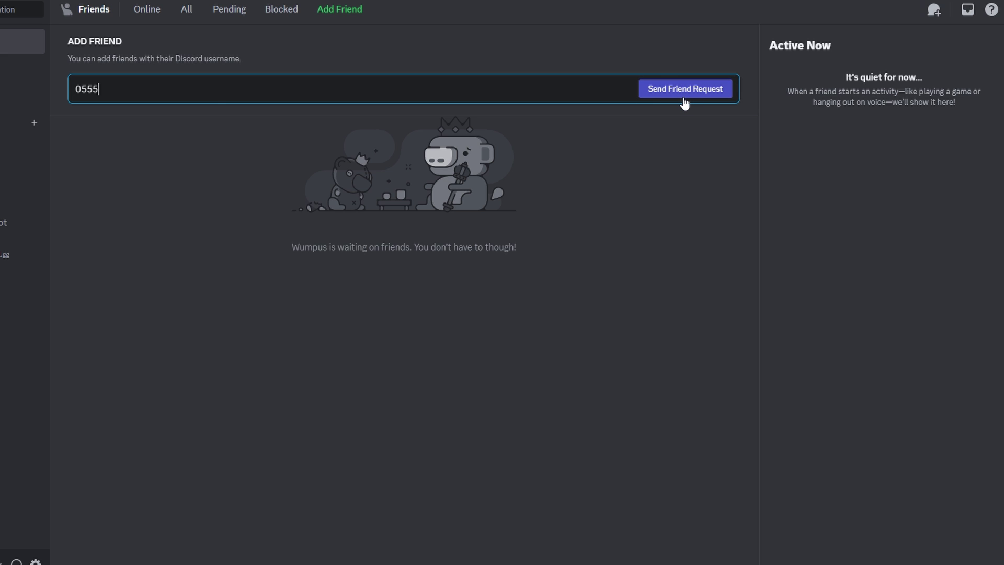
# Erase the username '0555' from the Add Friend field
pyautogui.press('BackSpace')
pyautogui.press('BackSpace')
pyautogui.press('BackSpace')
pyautogui.press('BackSpace')
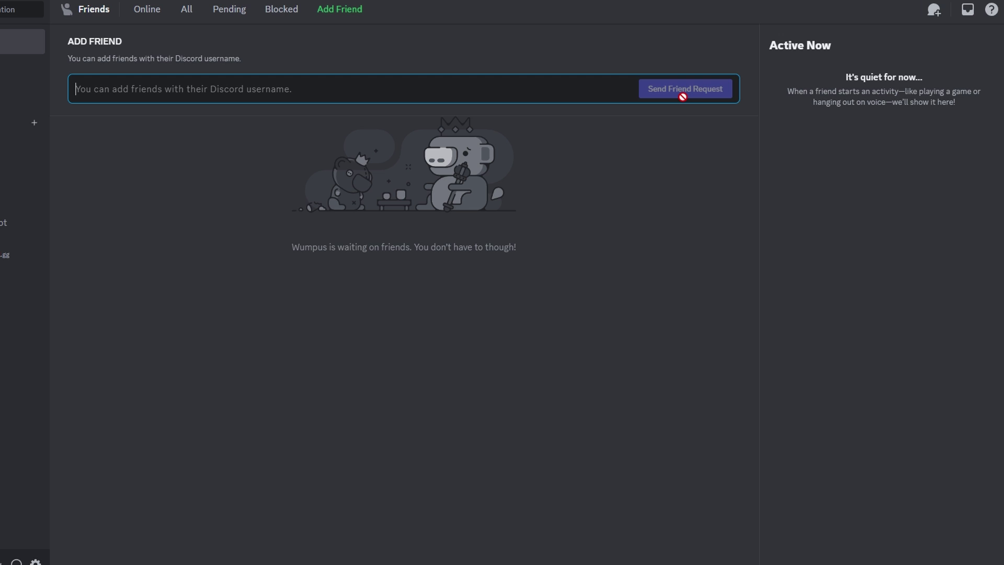